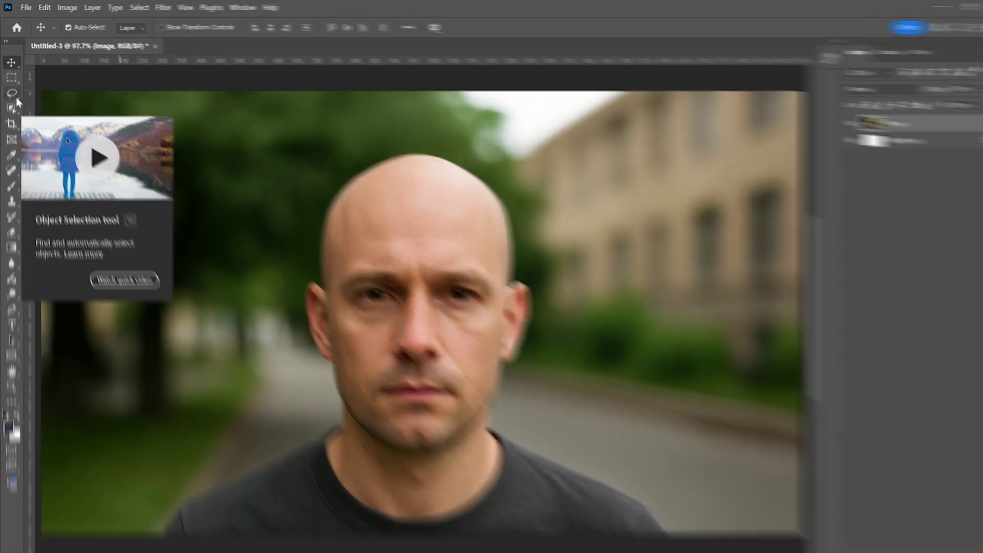
- Lasso a hair-shaped band around the bald scalp, from the forehead past both ears, leaving out the face
{"action": "left_click", "coordinate": [11, 91]}
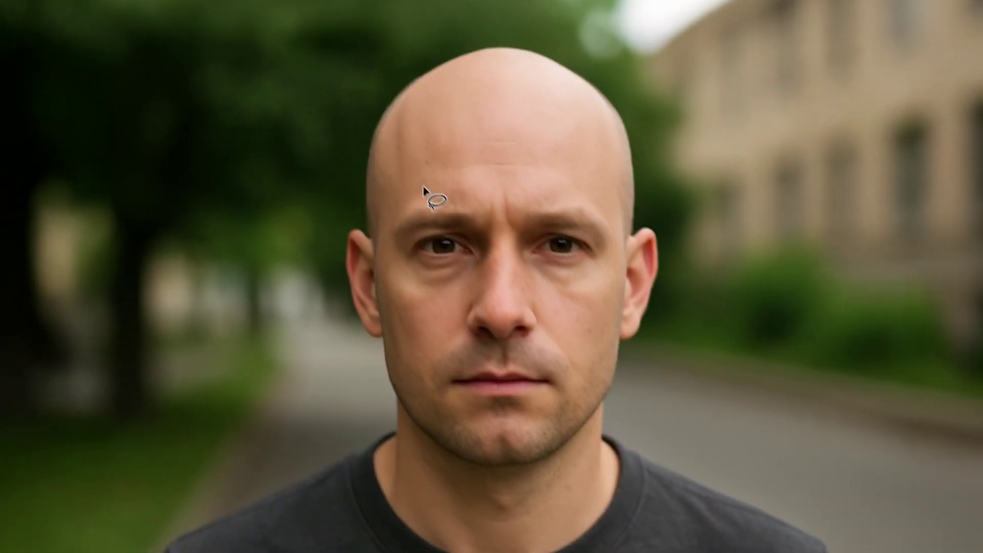
{"action": "left_click_drag", "start_coordinate": [400, 182], "coordinate": [504, 149]}
{"action": "mouse_move", "coordinate": [568, 164]}
{"action": "left_mouse_down"}
{"action": "mouse_move", "coordinate": [600, 201]}
{"action": "mouse_move", "coordinate": [614, 242]}
{"action": "mouse_move", "coordinate": [616, 365]}
{"action": "mouse_move", "coordinate": [644, 367]}
{"action": "mouse_move", "coordinate": [692, 283]}
{"action": "mouse_move", "coordinate": [694, 165]}
{"action": "mouse_move", "coordinate": [387, 369]}
{"action": "left_mouse_up"}
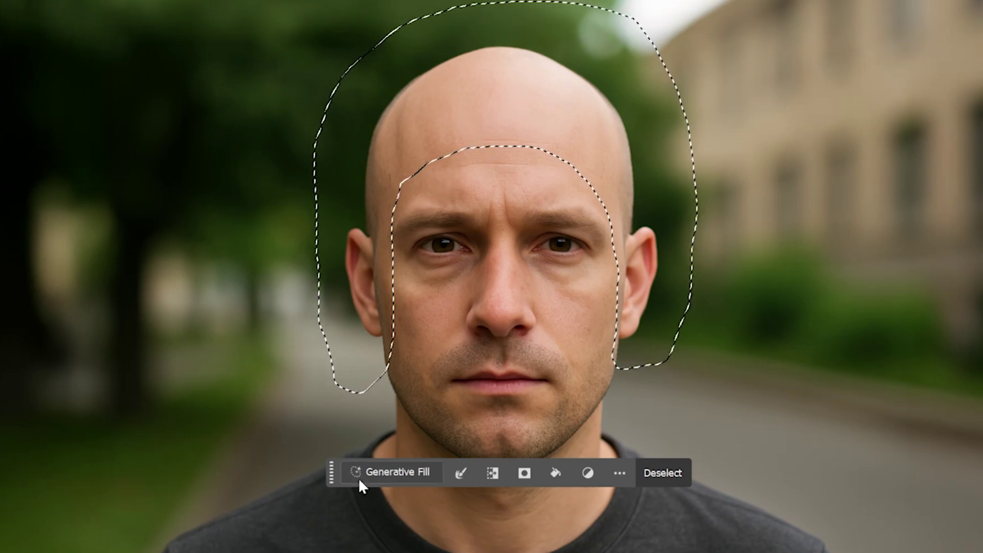
- Generative Fill the head selection with the prompt 'short black hair'
{"action": "left_click", "coordinate": [373, 474]}
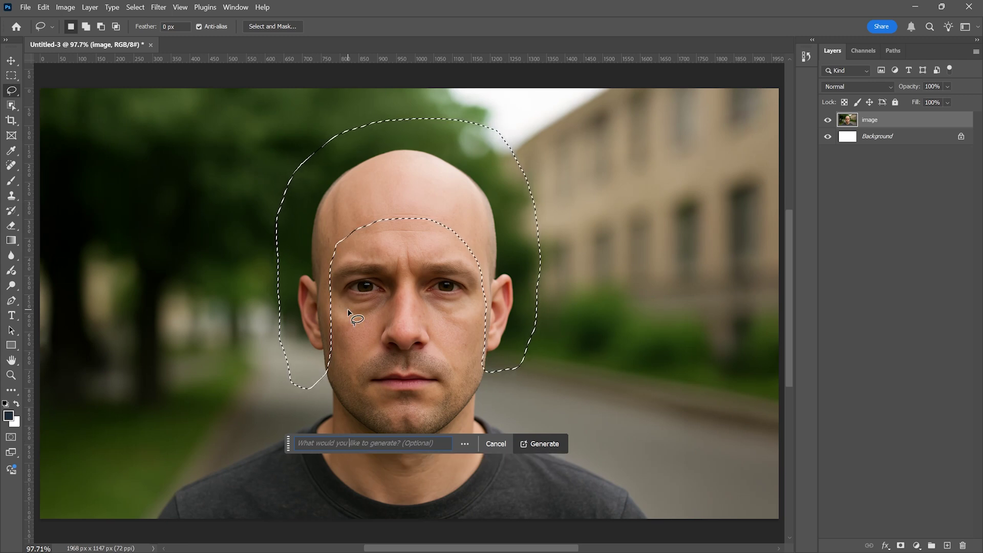
{"action": "type", "text": "short black hair"}
{"action": "left_click", "coordinate": [541, 444]}
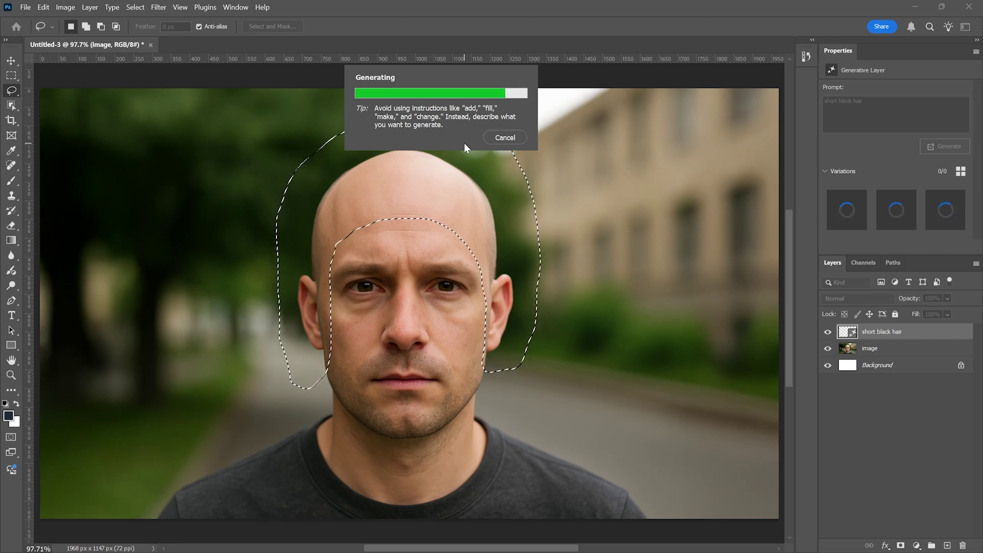
{"action": "mouse_move", "coordinate": [847, 227]}
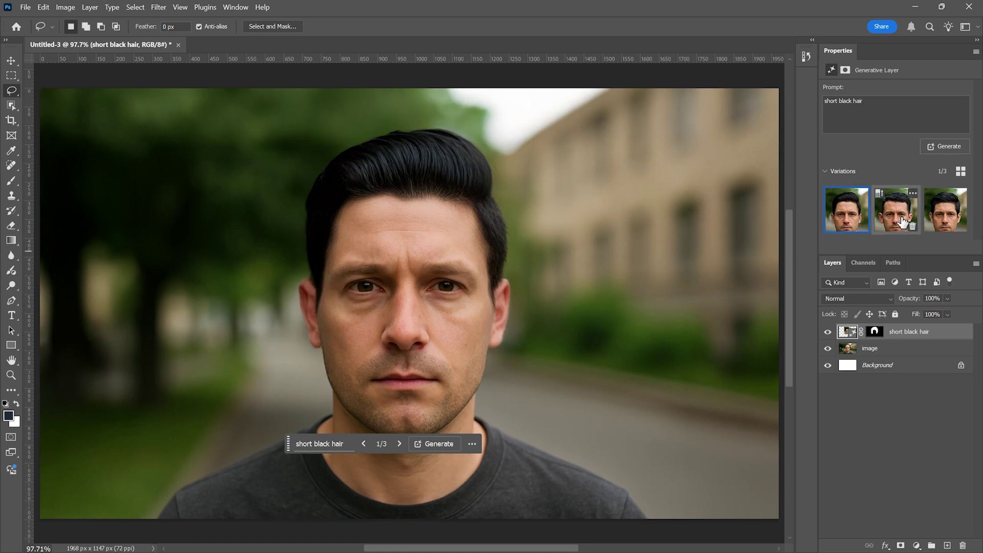
{"action": "mouse_move", "coordinate": [878, 219]}
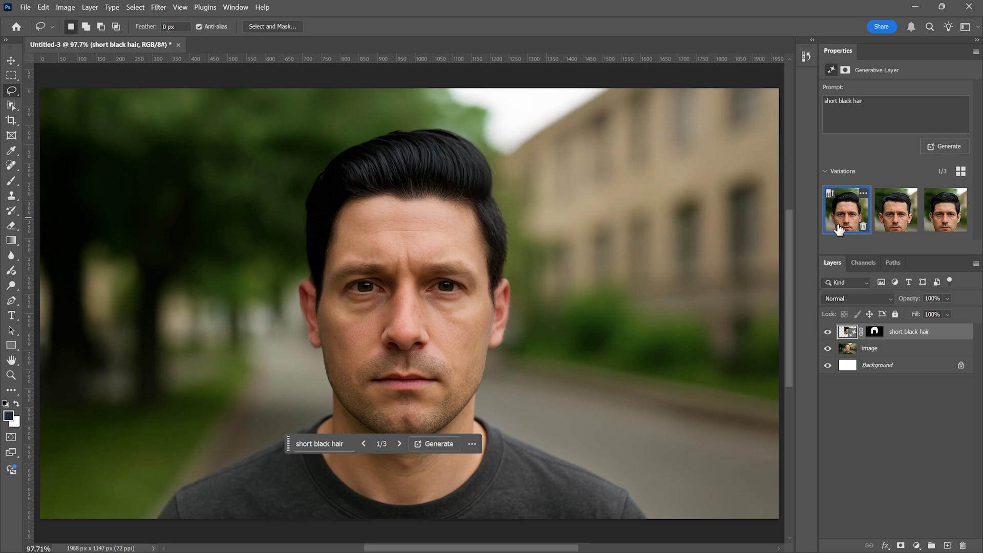
{"action": "left_click", "coordinate": [896, 225]}
{"action": "left_click", "coordinate": [939, 223]}
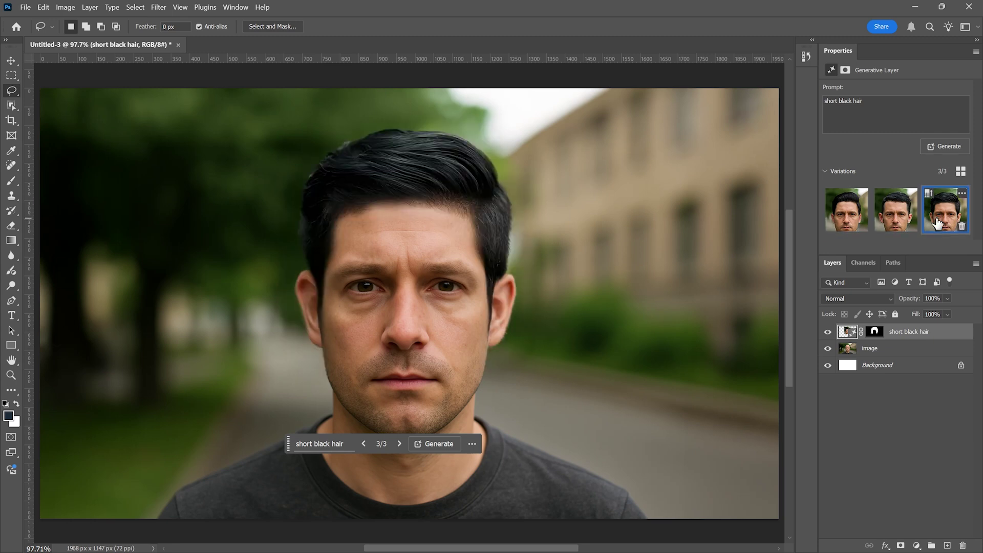
{"action": "left_click", "coordinate": [828, 332]}
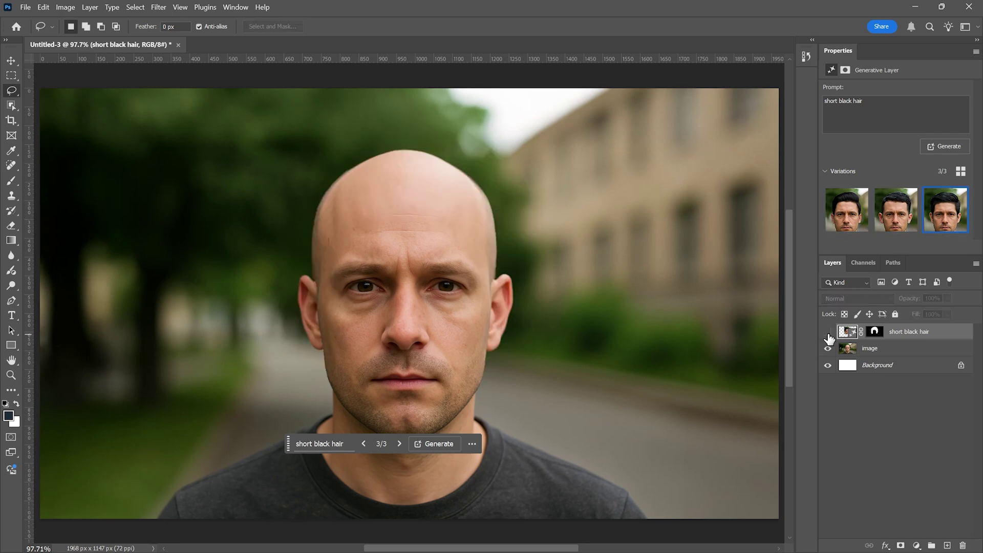
{"action": "left_click", "coordinate": [897, 210]}
{"action": "left_click", "coordinate": [828, 333]}
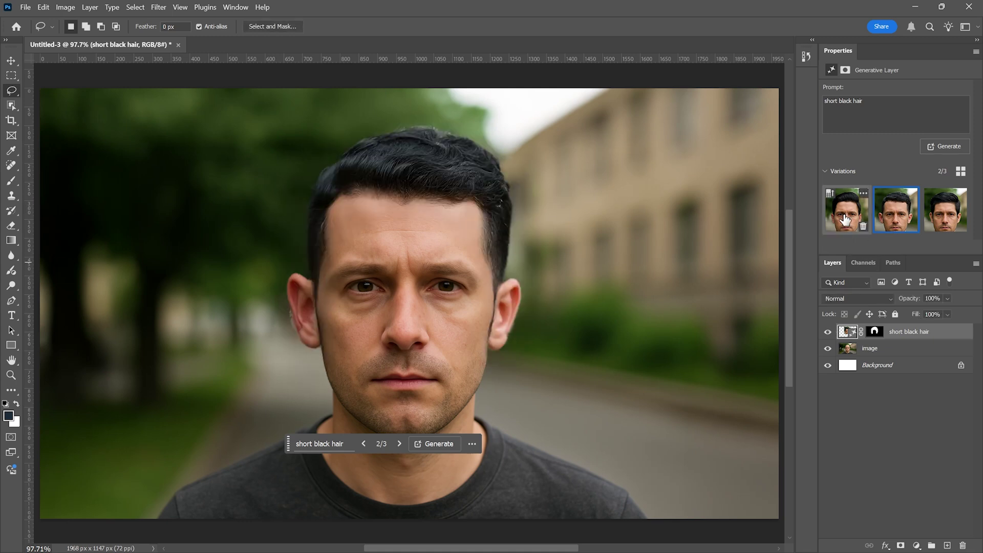
{"action": "left_click", "coordinate": [845, 219]}
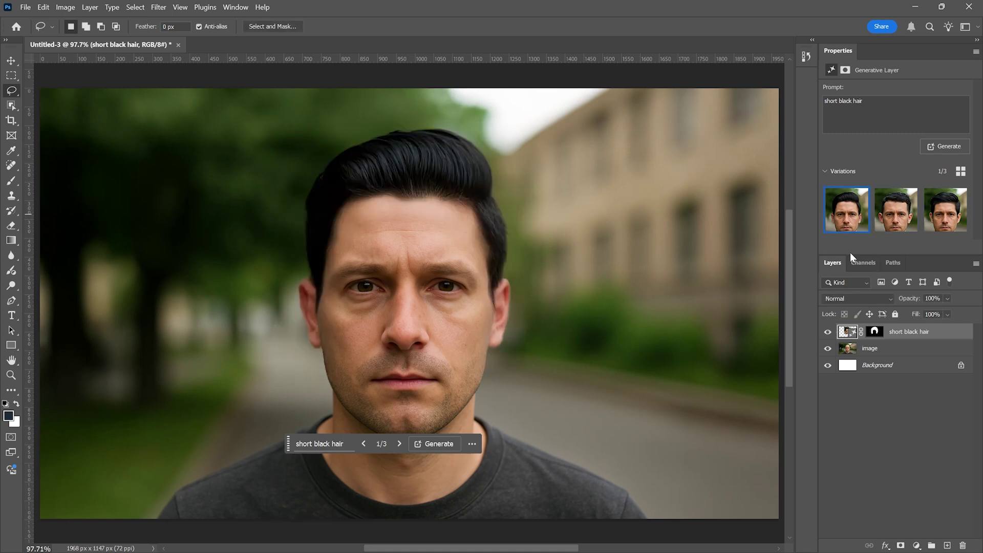
- Undo the short black hair generation, returning to the bald head with its selection
{"action": "left_click", "coordinate": [324, 443]}
{"action": "triple_click", "coordinate": [336, 445]}
{"action": "type", "text": "s"}
{"action": "key", "text": "BackSpace"}
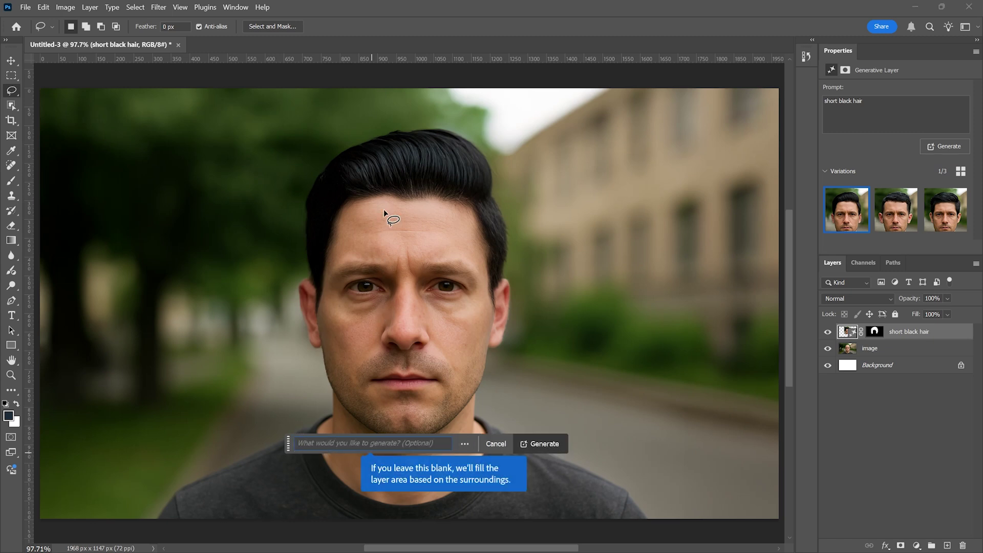
{"action": "key", "text": "ctrl+z"}
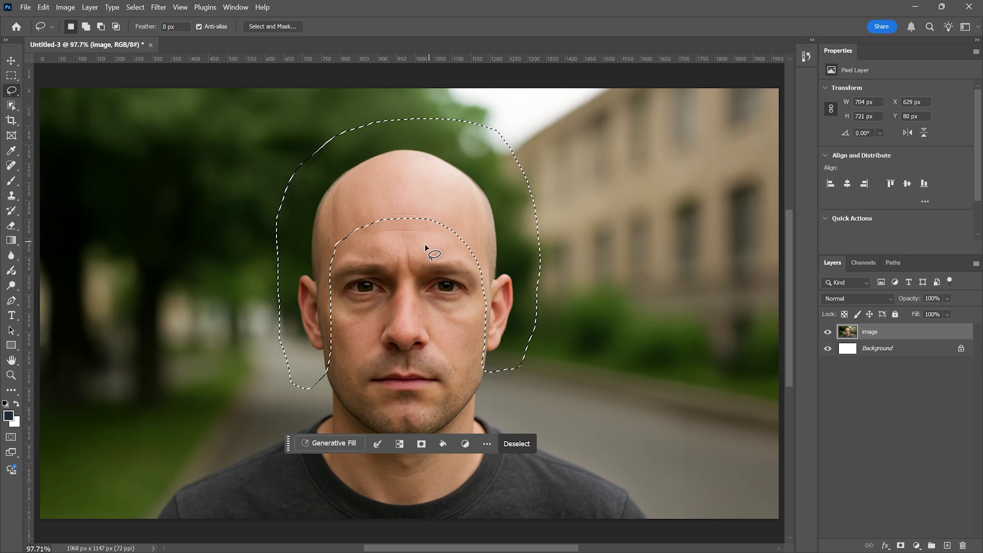
- Restore the head selection and generate 'Curly brown hair' into it
{"action": "key", "text": "ctrl+d"}
{"action": "key", "text": "ctrl+z"}
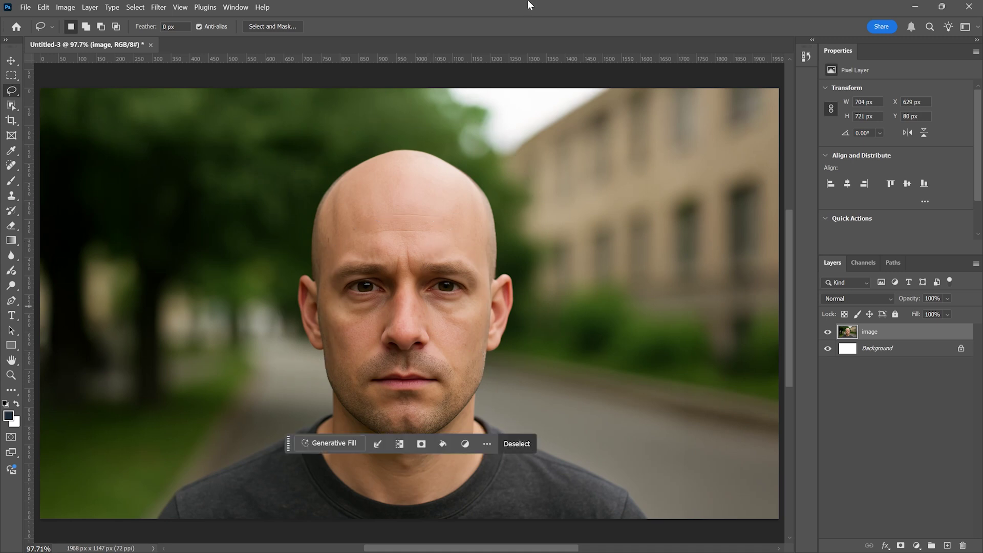
{"action": "left_click", "coordinate": [327, 444]}
{"action": "type", "text": "Curly brown hair"}
{"action": "left_click", "coordinate": [540, 443]}
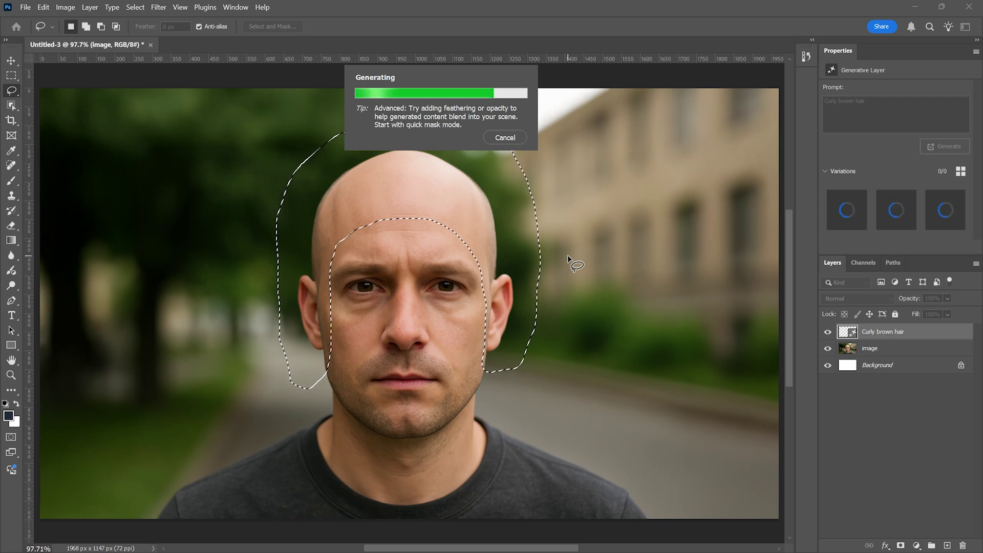
- Browse the curly brown hair variations, generate more, and compare against the bald original
{"action": "left_click", "coordinate": [897, 210]}
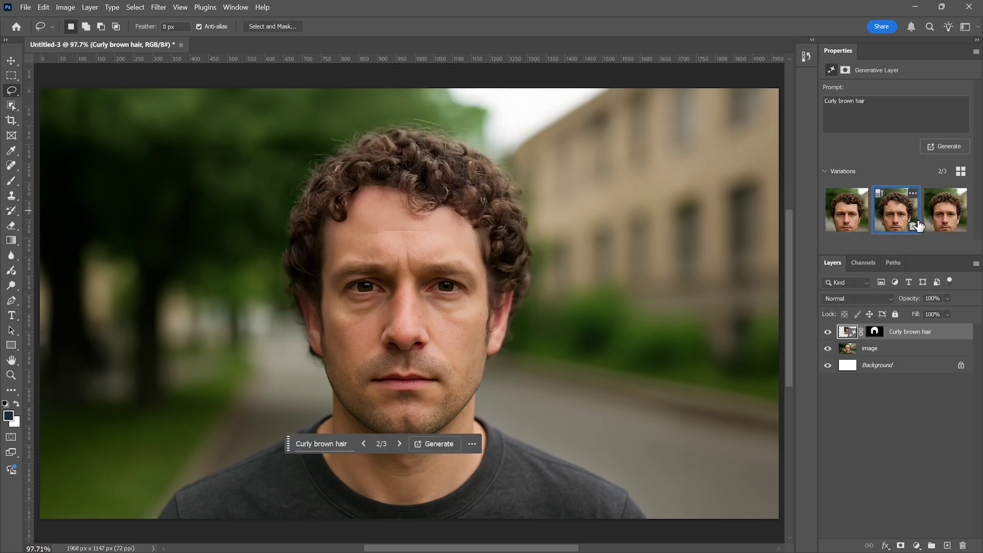
{"action": "left_click", "coordinate": [937, 223]}
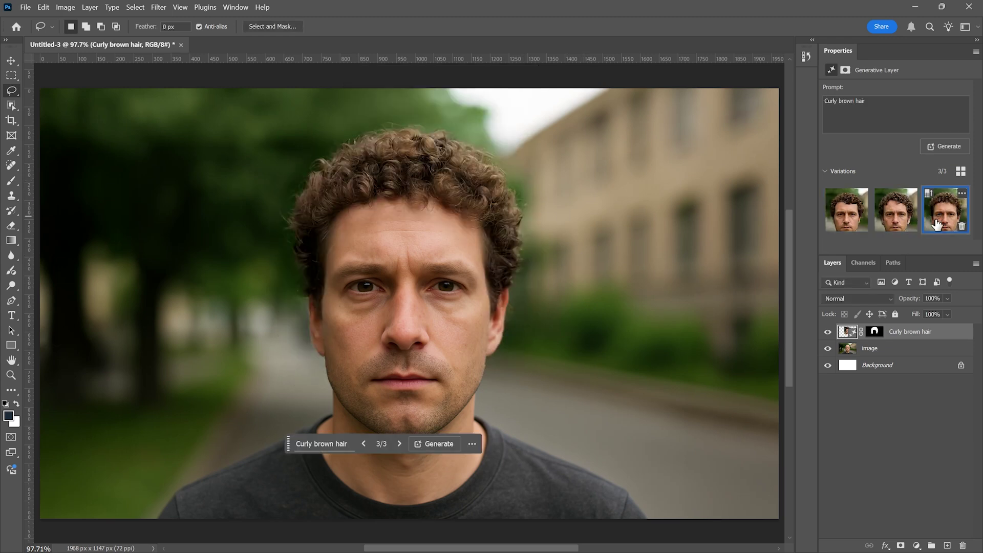
{"action": "left_click", "coordinate": [934, 150]}
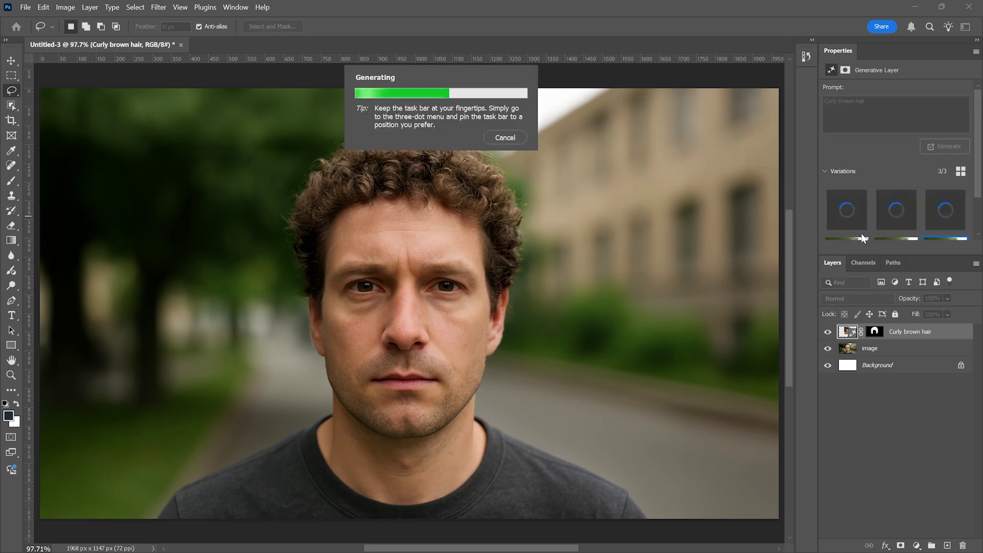
{"action": "left_click", "coordinate": [897, 210]}
{"action": "left_click", "coordinate": [844, 223]}
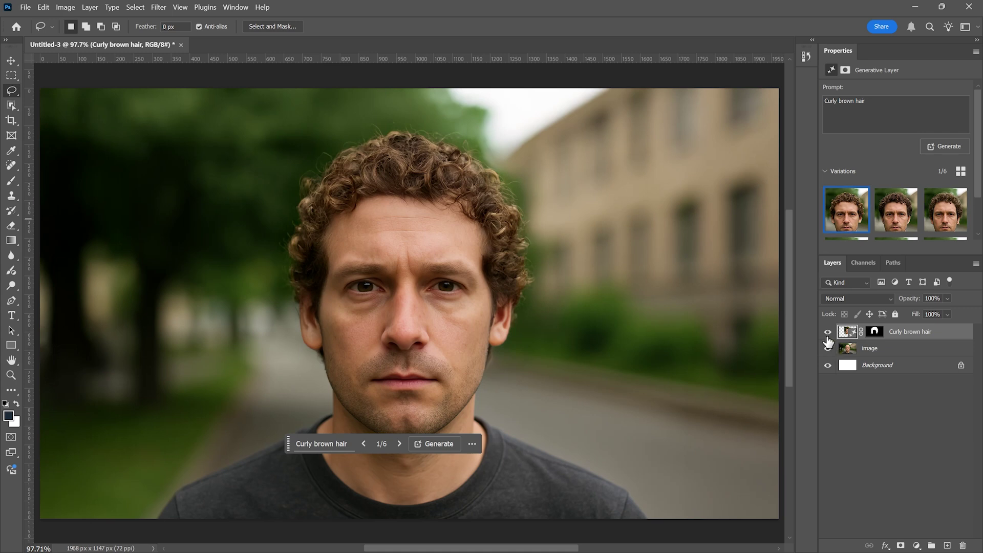
{"action": "left_click", "coordinate": [828, 333]}
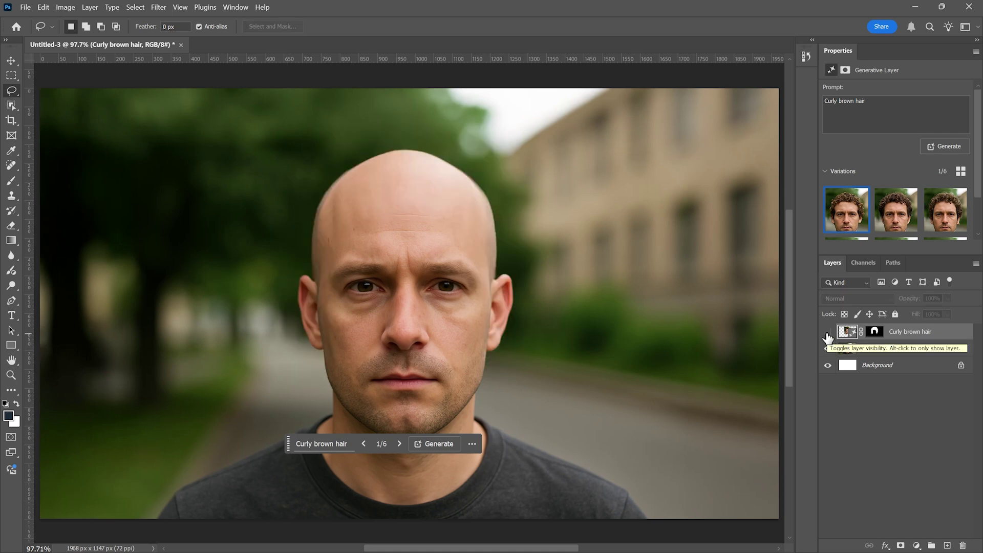
{"action": "left_click", "coordinate": [828, 333]}
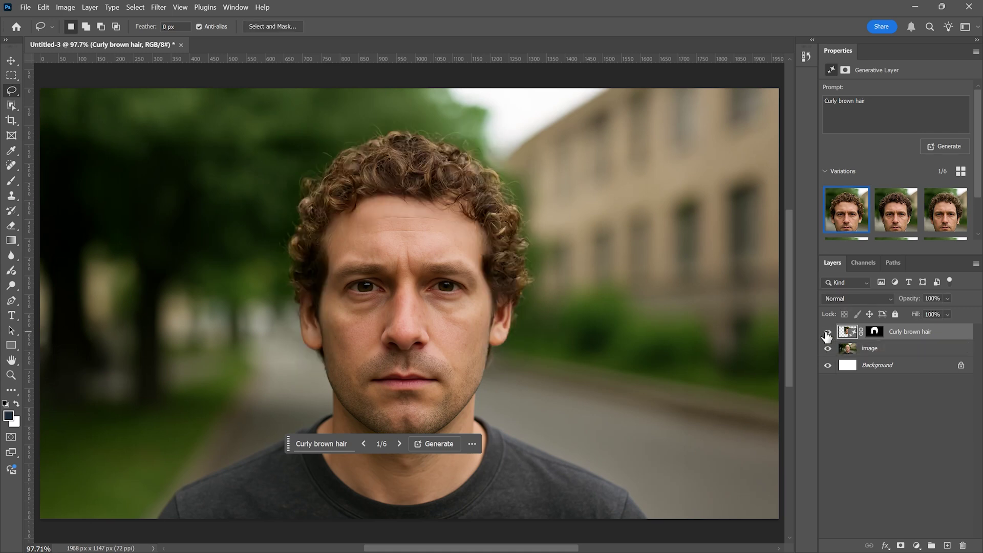
{"action": "left_click", "coordinate": [894, 225]}
{"action": "scroll", "coordinate": [893, 225], "scroll_direction": "down", "scroll_amount": 1}
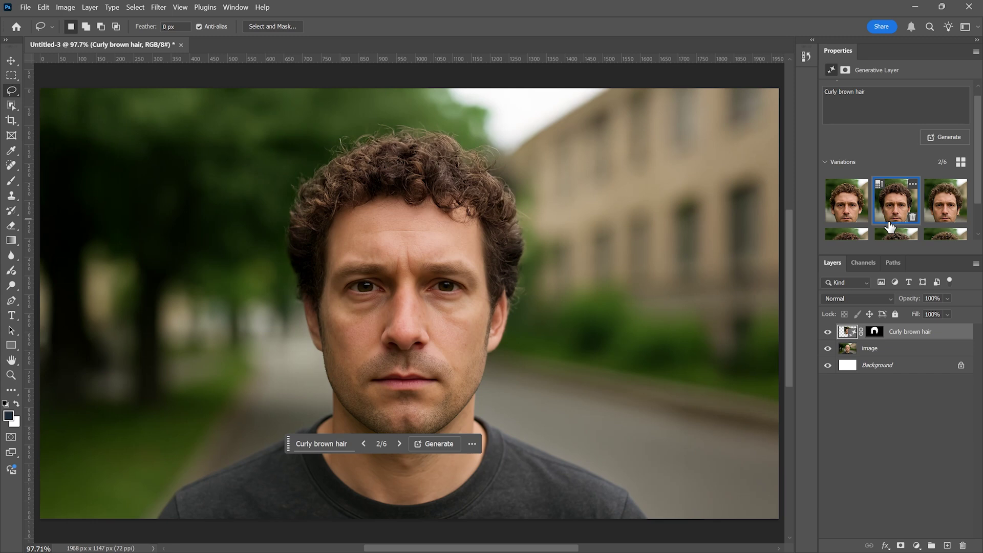
{"action": "left_click", "coordinate": [895, 234]}
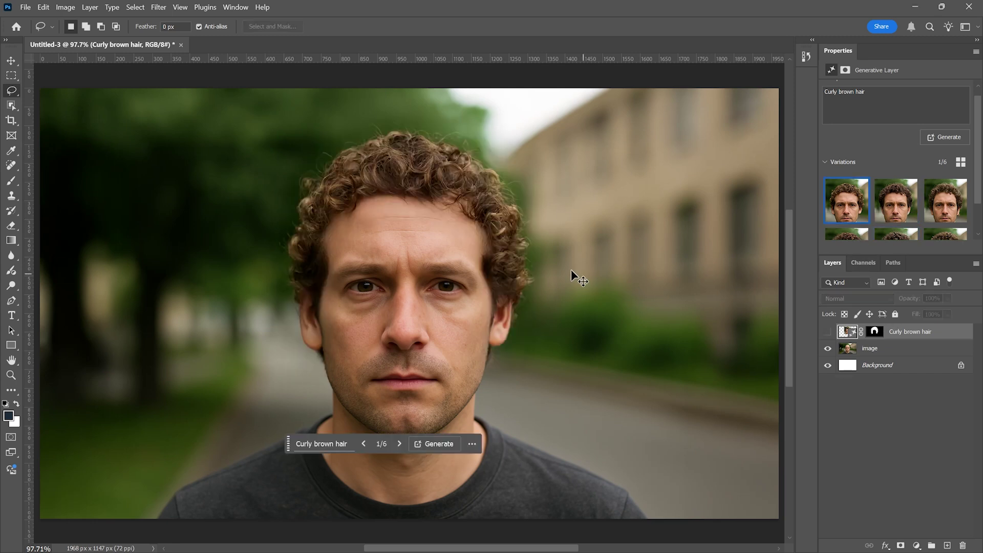
- Undo the curly layer, generate 'Long straight blonde hair', and preview its third variation
{"action": "key", "text": "ctrl+z"}
{"action": "left_click", "coordinate": [334, 439]}
{"action": "type", "text": "Long straight blonde hair"}
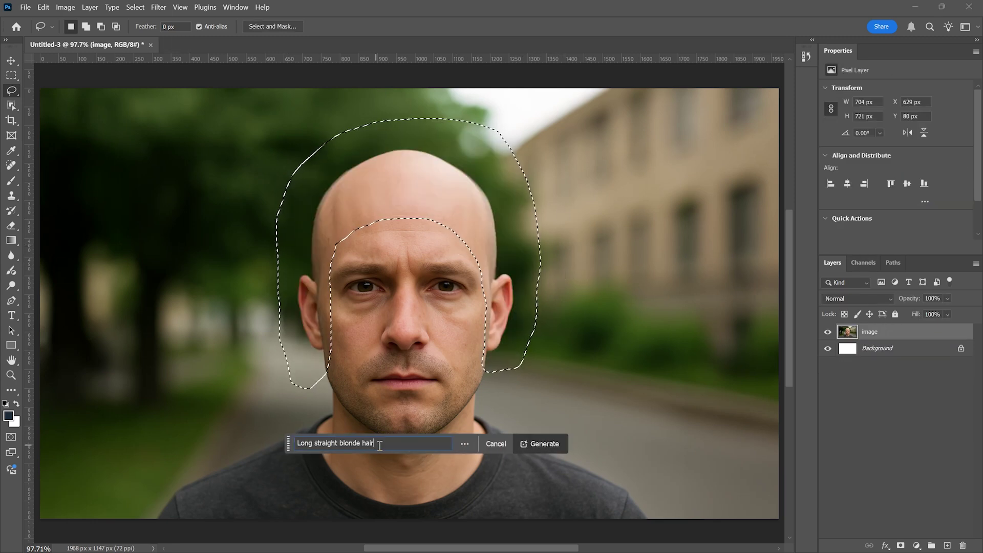
{"action": "left_click", "coordinate": [531, 444]}
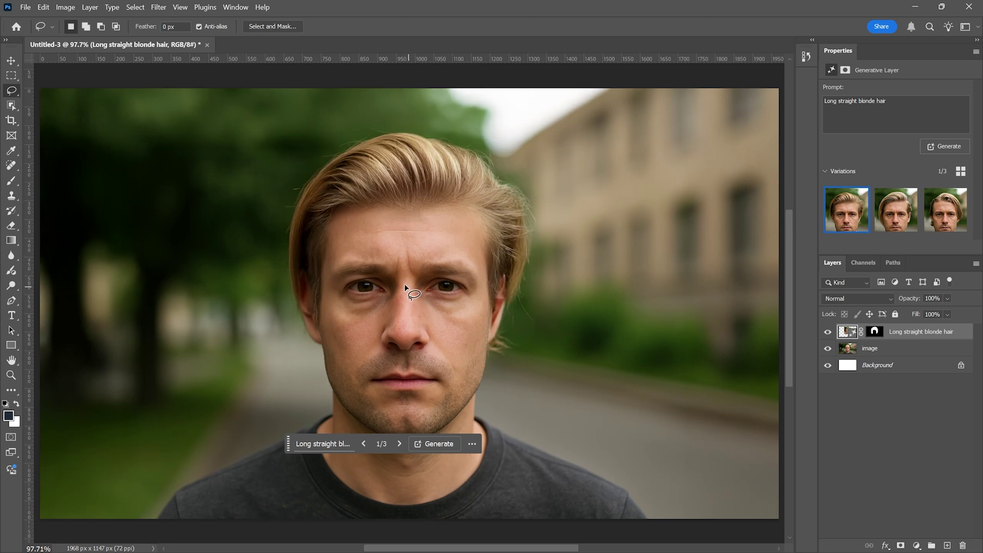
{"action": "left_click", "coordinate": [945, 210]}
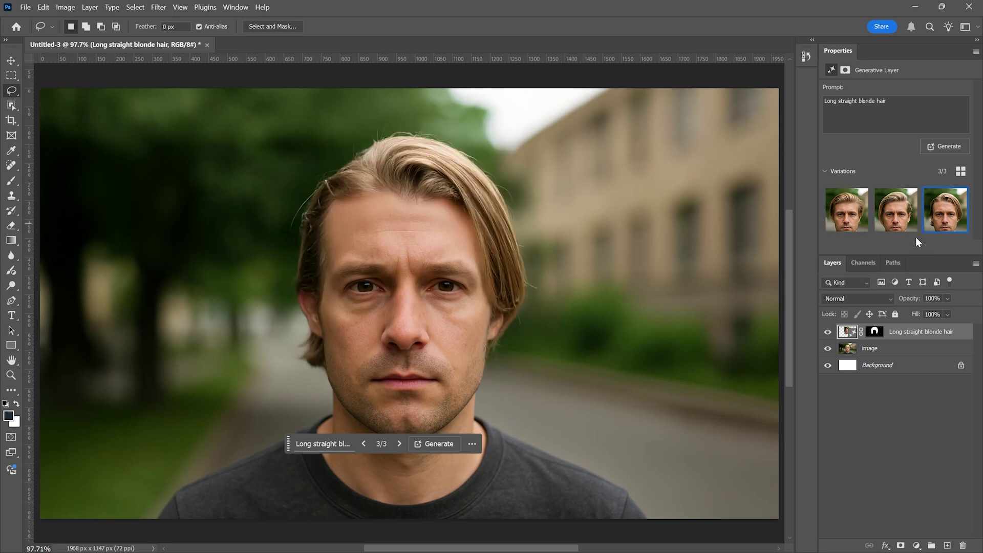
{"action": "mouse_move", "coordinate": [896, 226]}
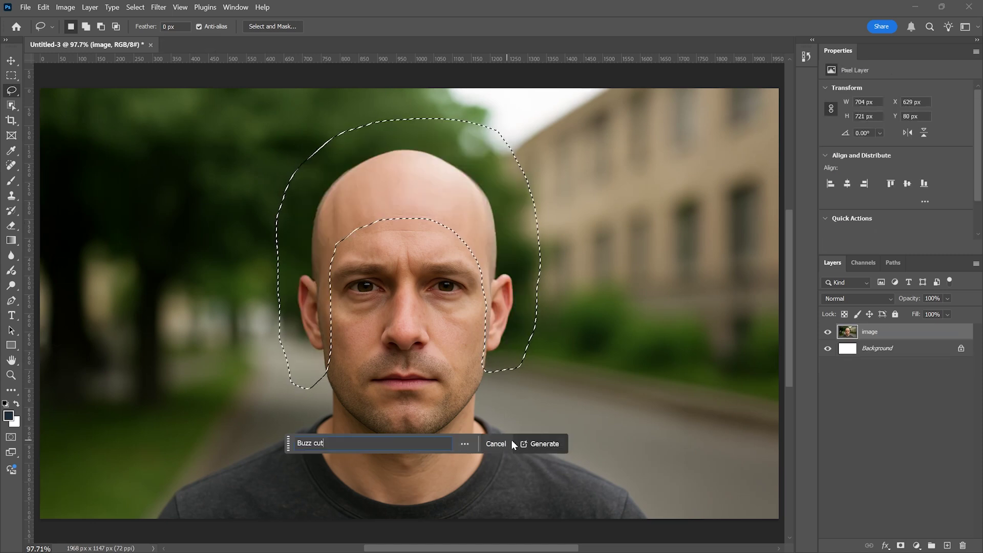
- Generate a buzz cut, then wavy dark hair, browse the wavy variations, then undo and reselect
{"action": "left_click", "coordinate": [535, 444]}
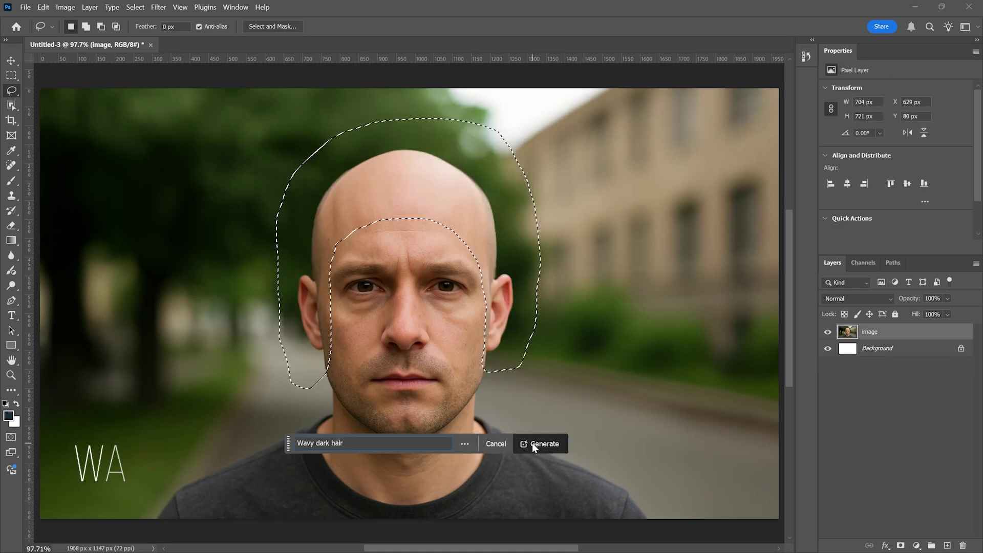
{"action": "left_click", "coordinate": [533, 444]}
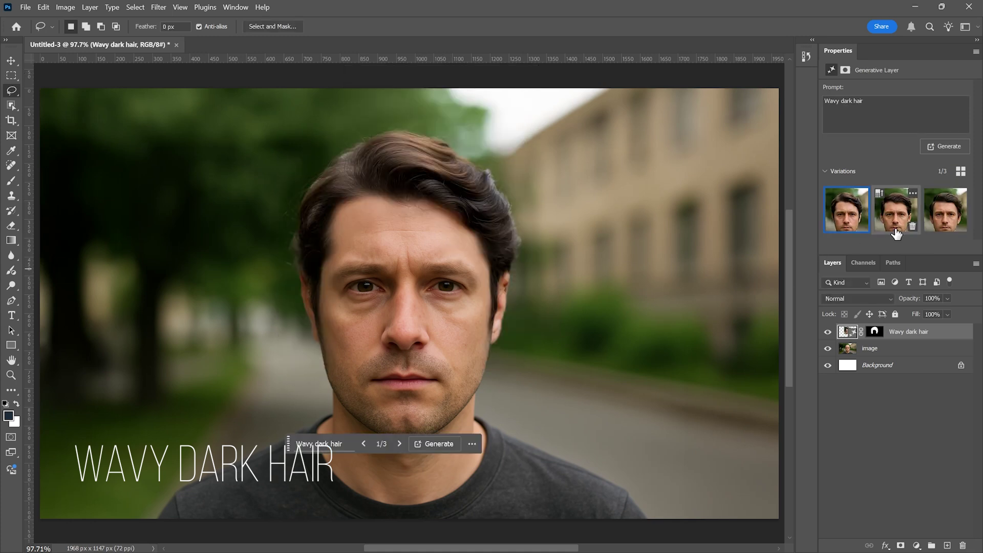
{"action": "left_click", "coordinate": [896, 220]}
{"action": "left_click", "coordinate": [946, 210]}
{"action": "left_click", "coordinate": [847, 210]}
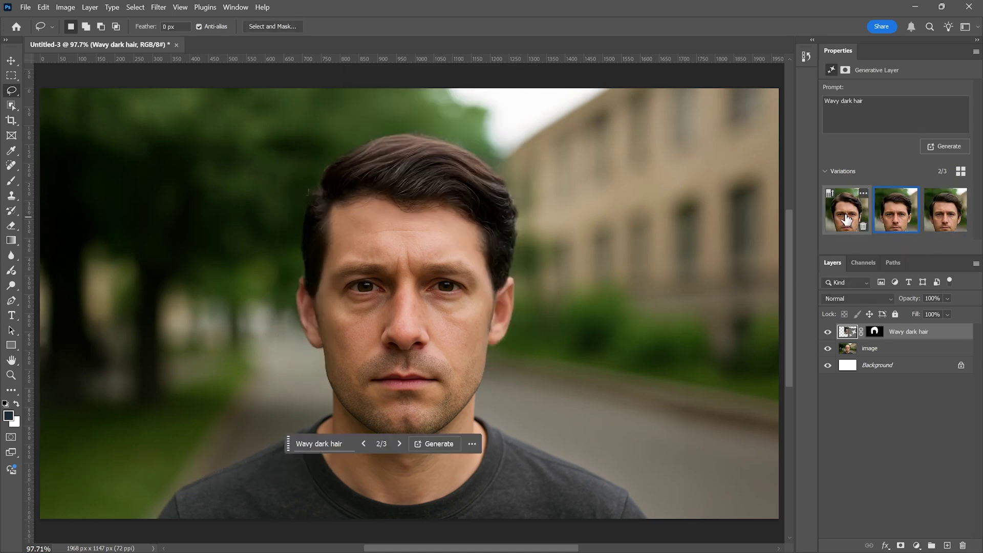
{"action": "key", "text": "ctrl+z"}
{"action": "key", "text": "ctrl+z"}
{"action": "key", "text": "ctrl+shift+z"}
- Generate 'Messy curly hair with bangs' from a pasted prompt and flip through its three variations
{"action": "left_click", "coordinate": [327, 443]}
{"action": "type", "text": "Messy curly hair with bangs"}
{"action": "left_click", "coordinate": [537, 444]}
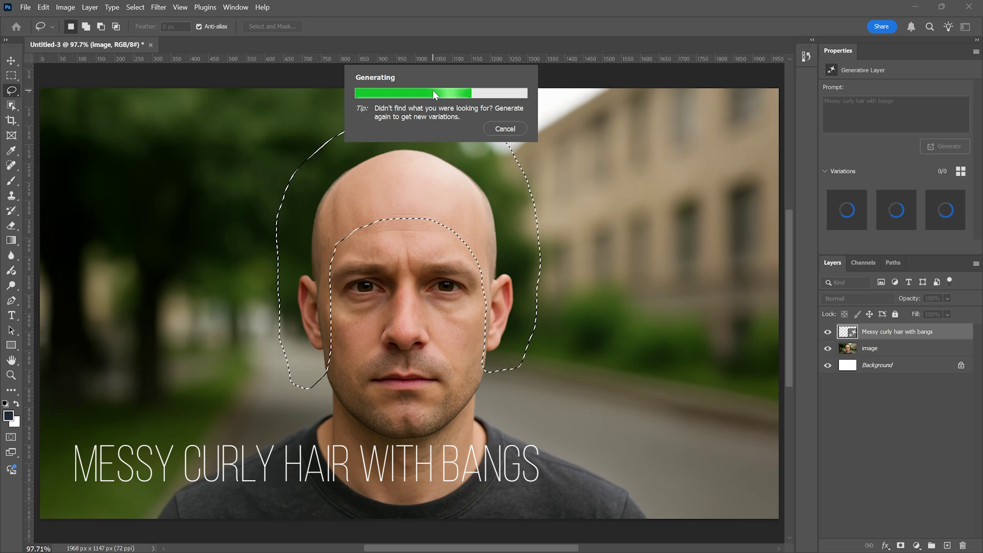
{"action": "left_click", "coordinate": [945, 220]}
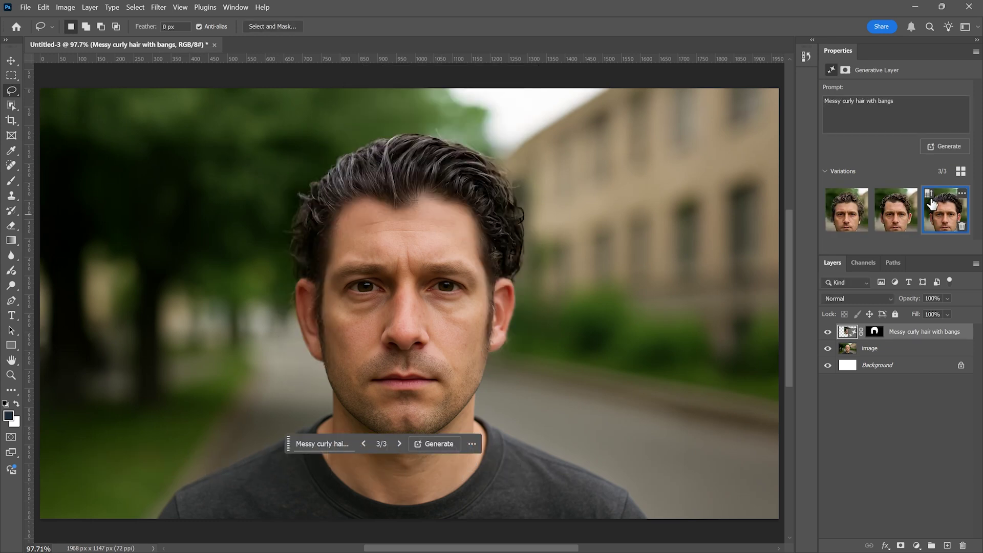
{"action": "left_click", "coordinate": [847, 210]}
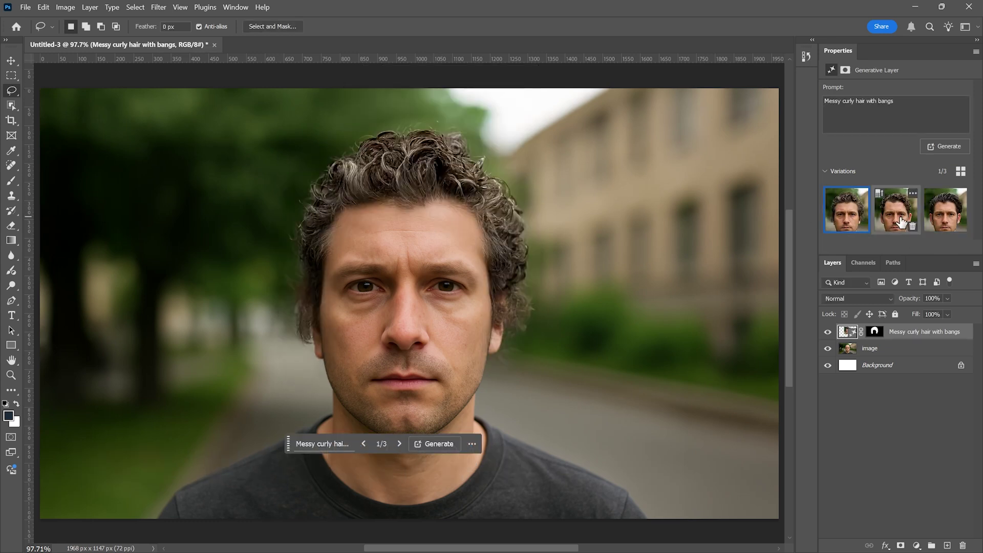
{"action": "left_click", "coordinate": [903, 225]}
- Delete the messy curly layer, generate 'Slick back hairstyle', and view its second and third variations
{"action": "key", "text": "Delete"}
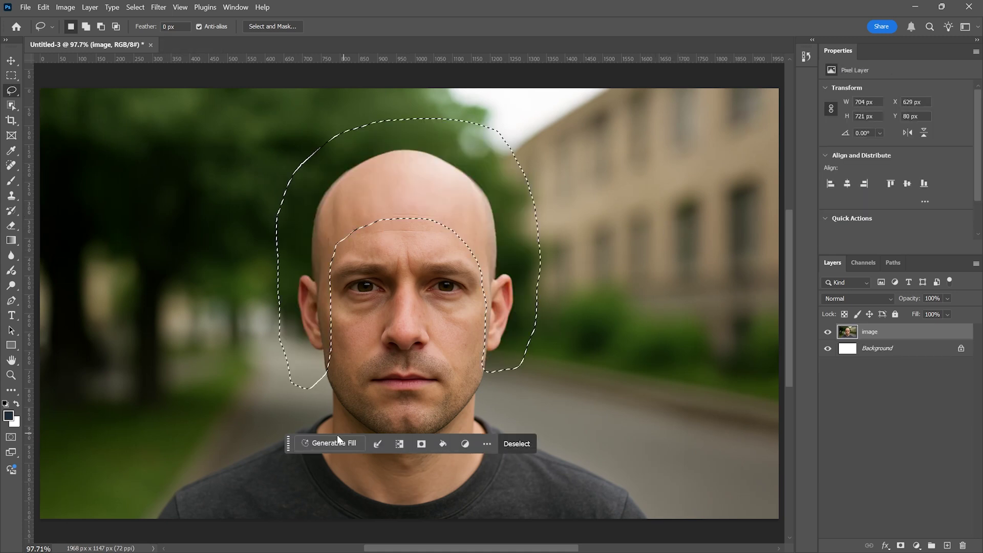
{"action": "left_click", "coordinate": [336, 442]}
{"action": "type", "text": "Slick back hairstyle"}
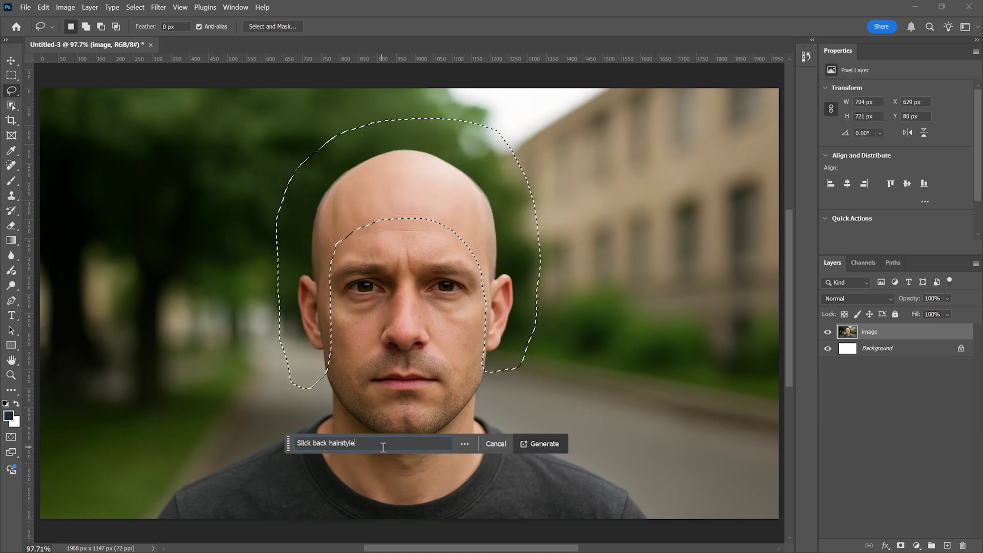
{"action": "left_click", "coordinate": [542, 443]}
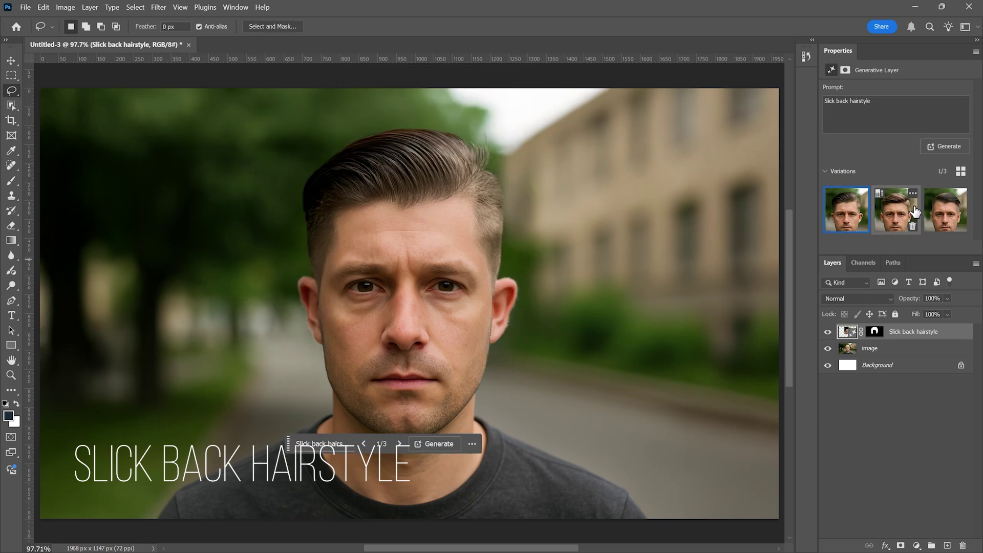
{"action": "left_click", "coordinate": [893, 228]}
{"action": "left_click", "coordinate": [944, 227]}
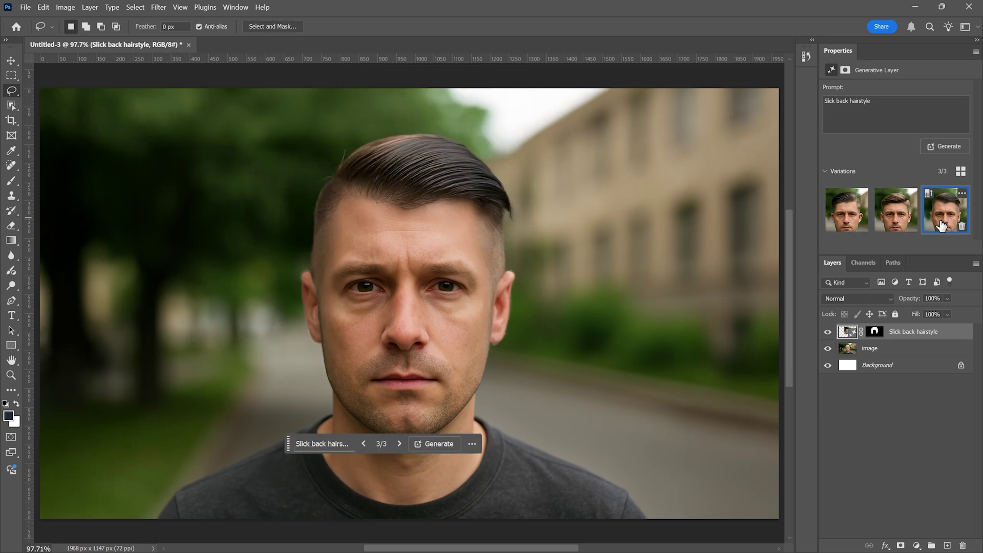